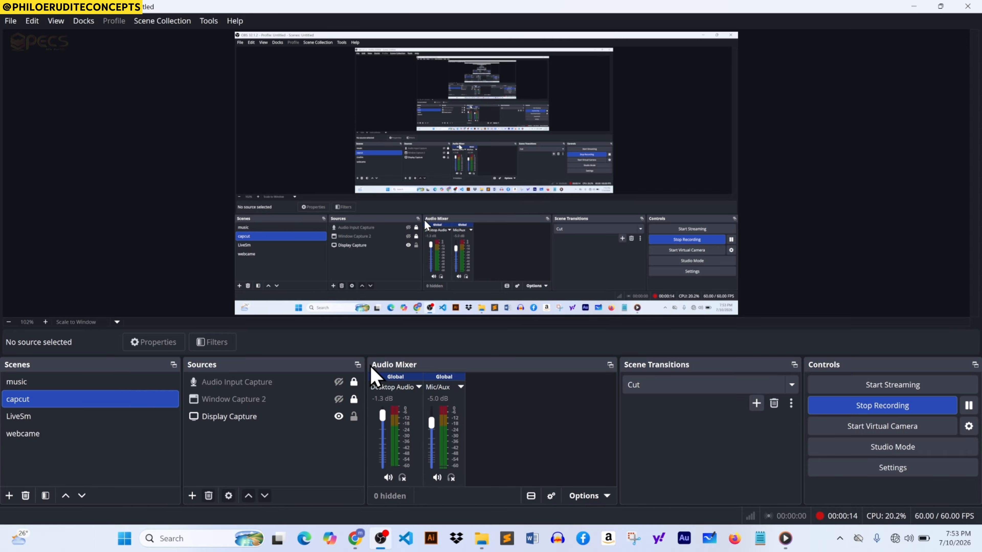
Step: Open the Mic/Aux audio filters and set the Noise Suppression method to RNNoise (good quality, more CPU usage)
{"action": "left_click", "coordinate": [452, 389]}
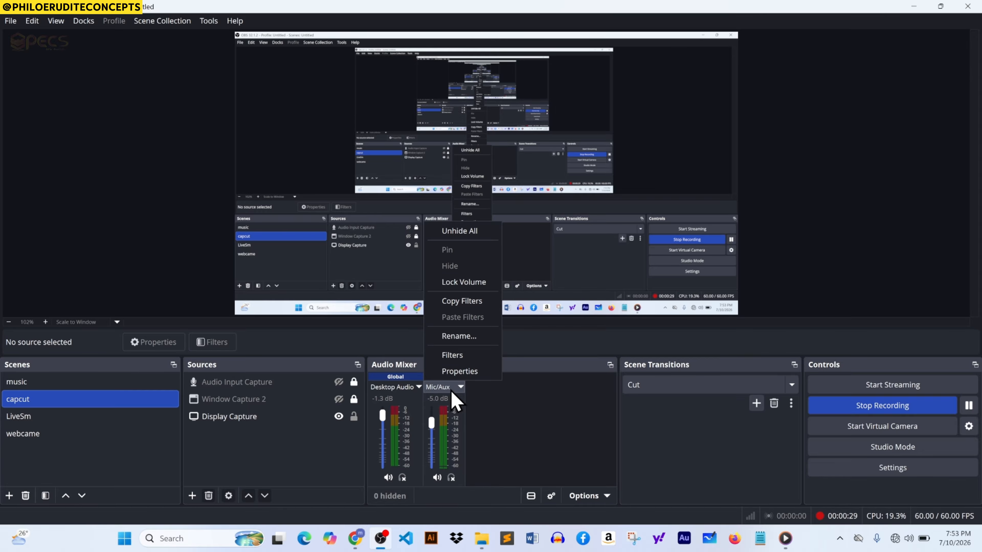
{"action": "left_click", "coordinate": [453, 357]}
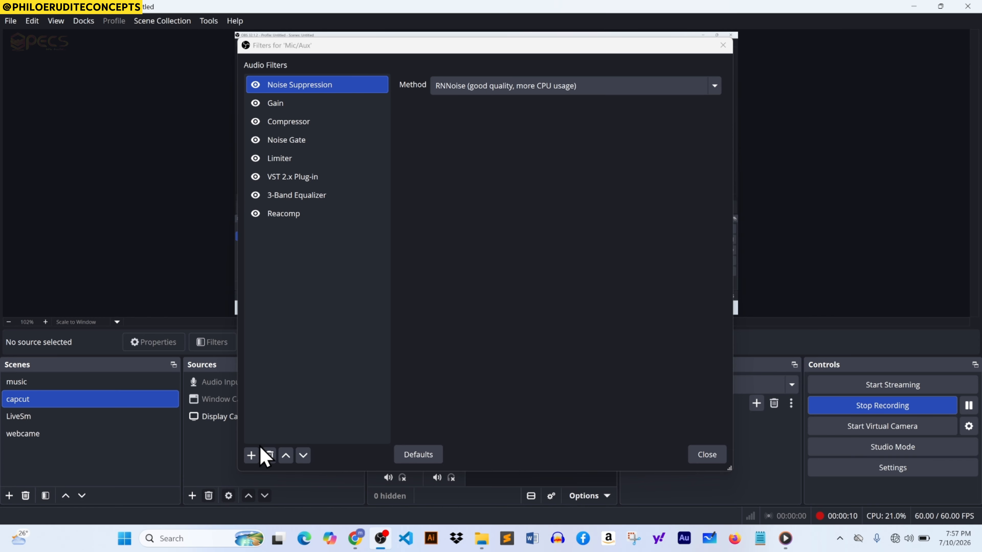
{"action": "left_click", "coordinate": [251, 456]}
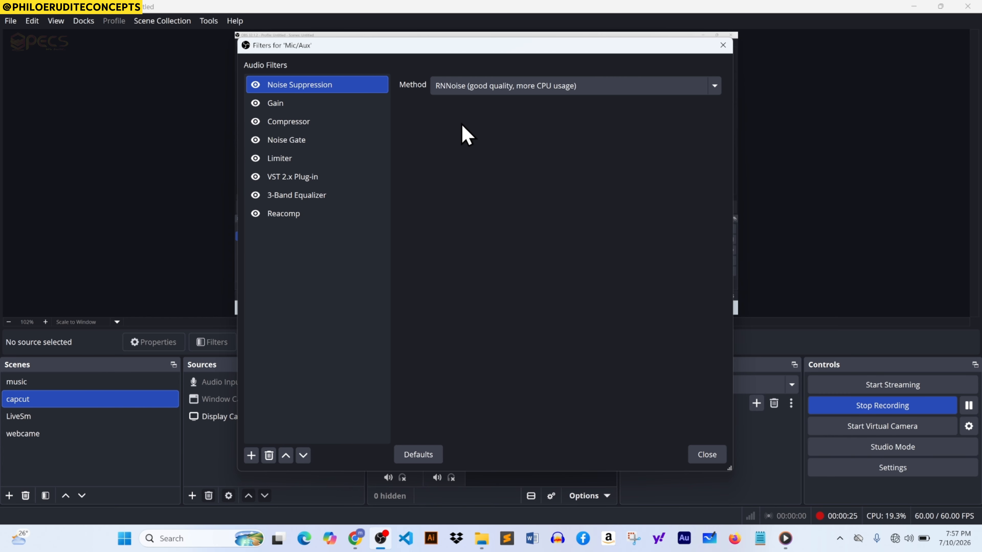
{"action": "left_click", "coordinate": [585, 86]}
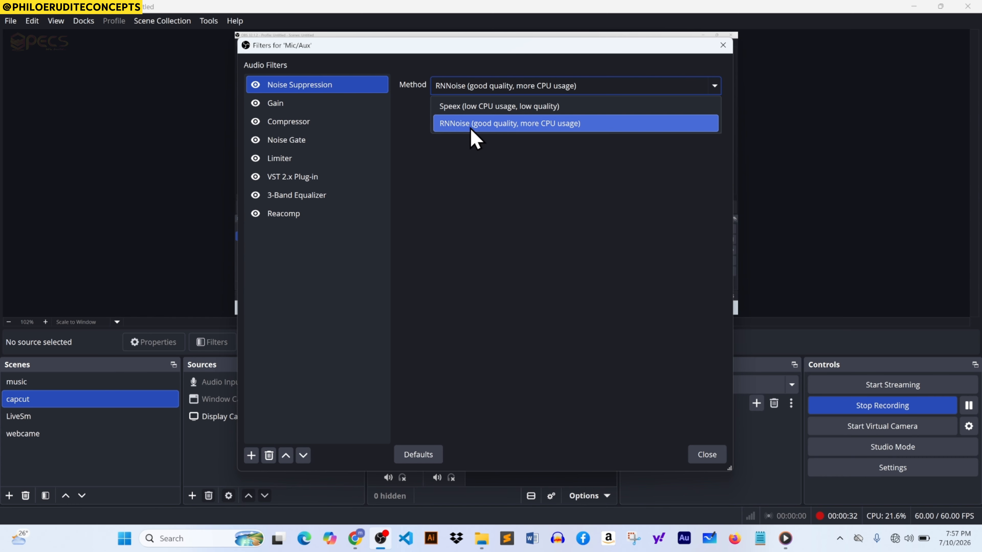
{"action": "left_click", "coordinate": [484, 128]}
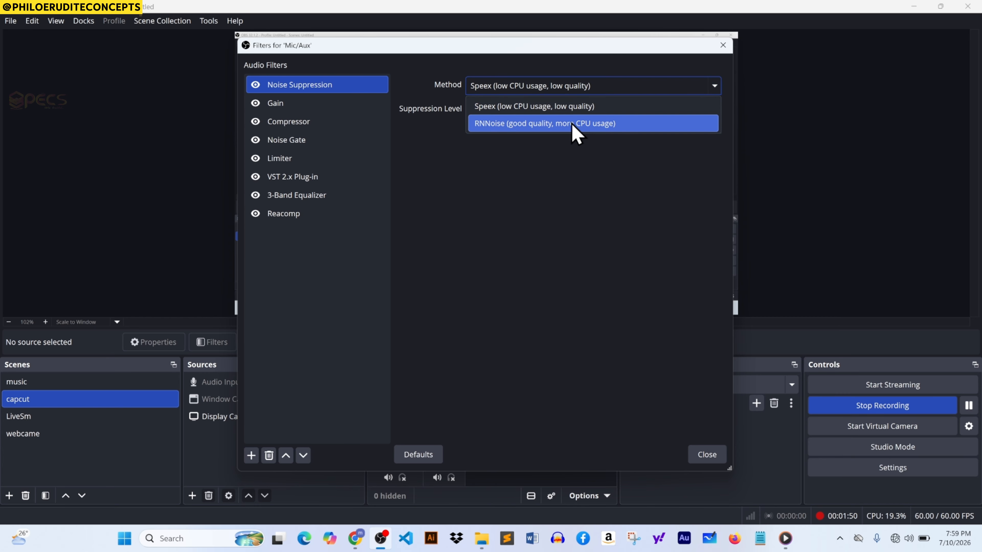
{"action": "left_click", "coordinate": [597, 130]}
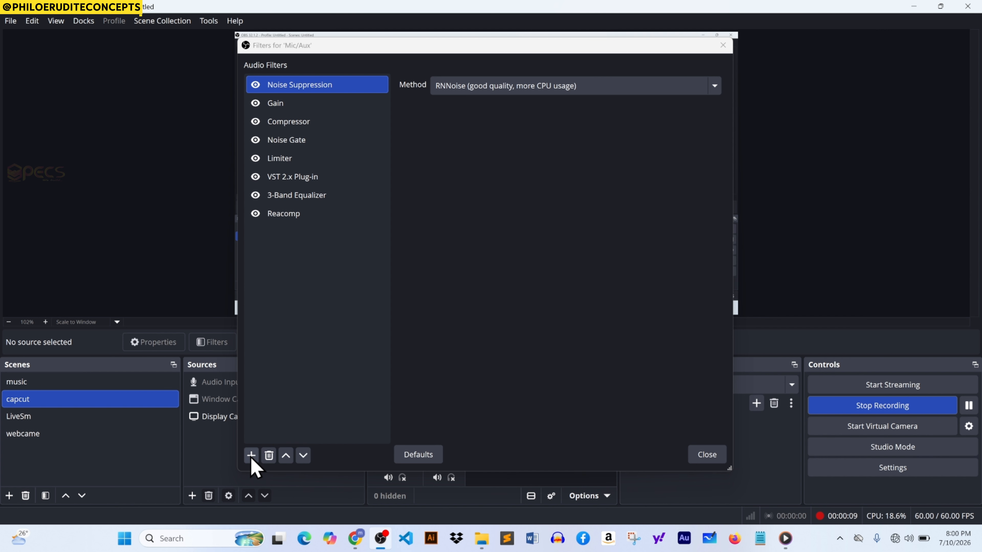
{"action": "left_click", "coordinate": [251, 457]}
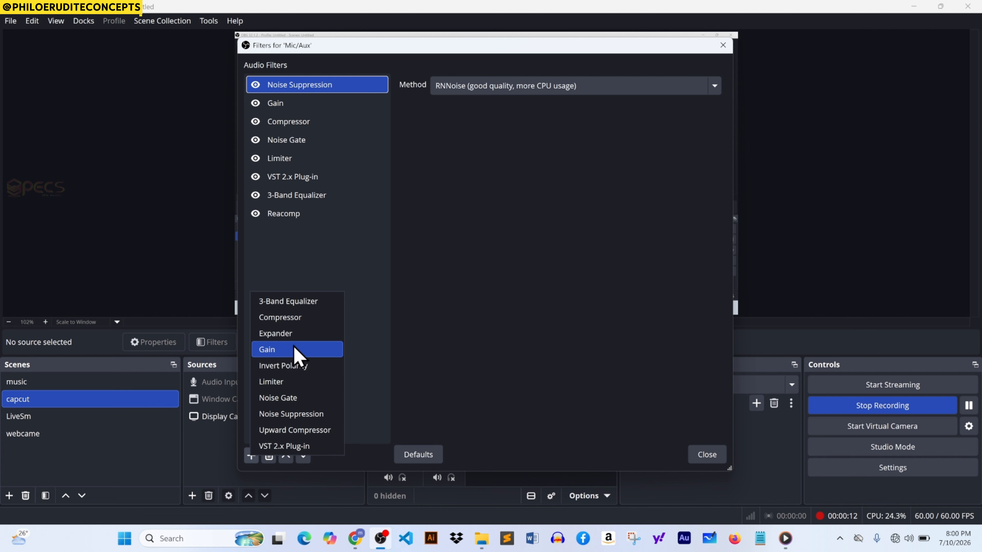
{"action": "left_click", "coordinate": [454, 303]}
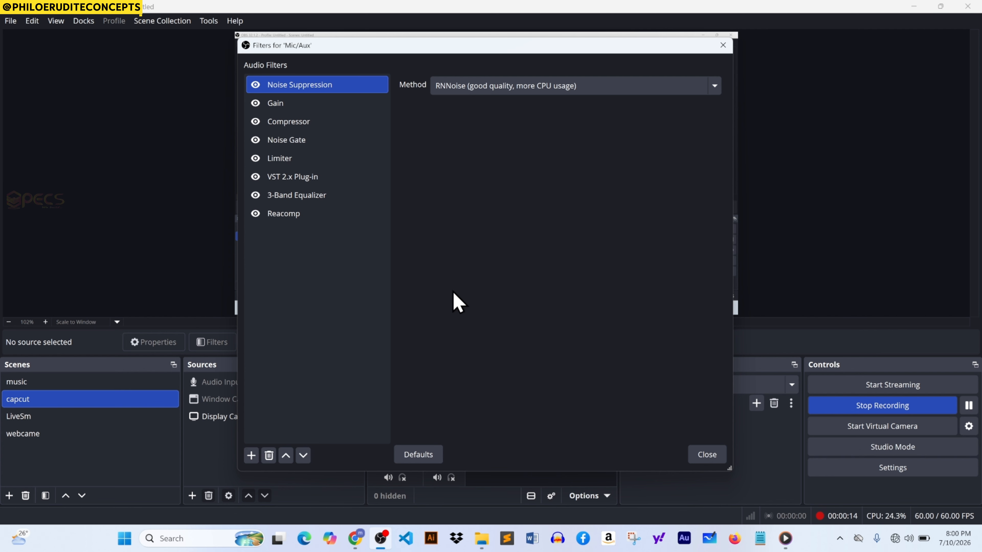
{"action": "left_click", "coordinate": [297, 140]}
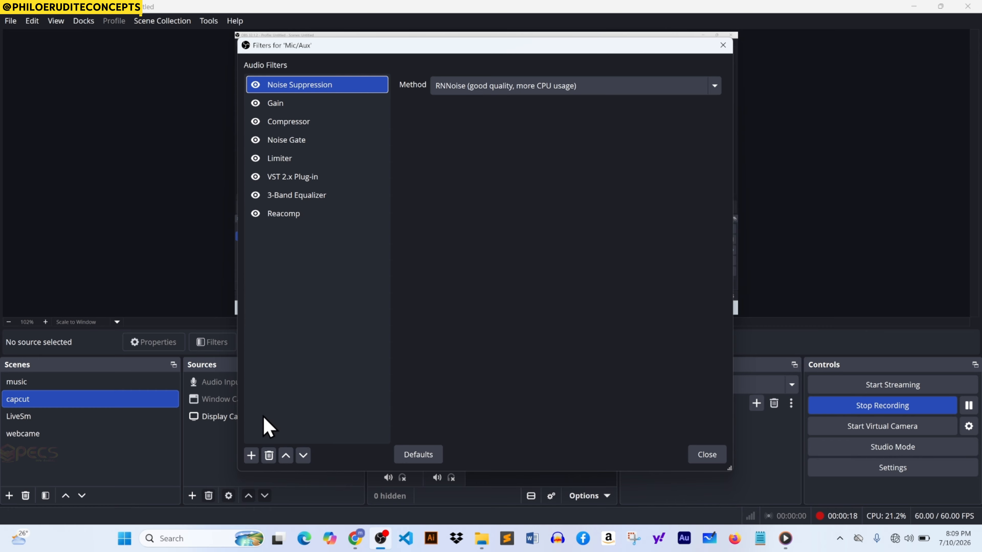
{"action": "left_click", "coordinate": [251, 455]}
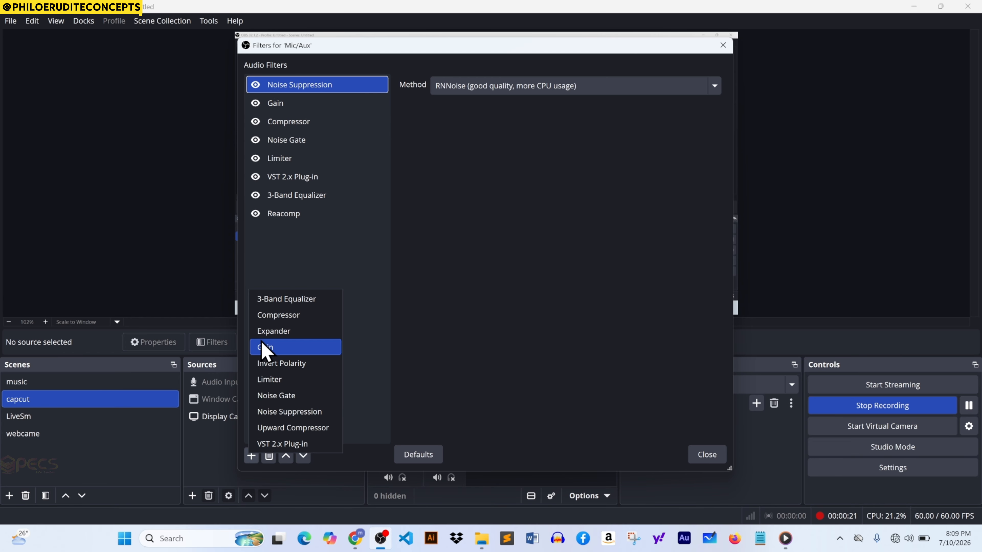
Step: Set the Compressor filter's output gain to -3.00 dB
{"action": "left_click", "coordinate": [306, 120]}
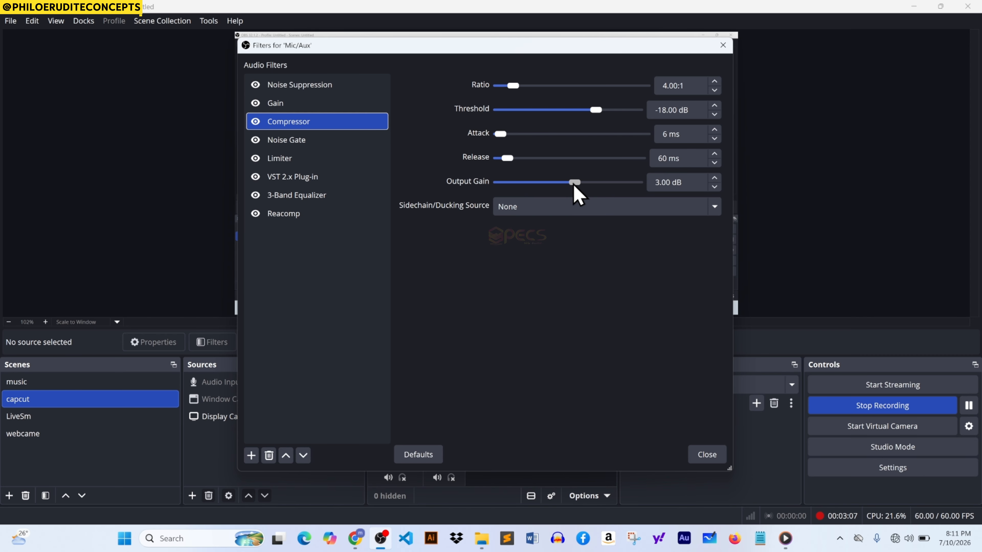
{"action": "mouse_move", "coordinate": [573, 186]}
{"action": "left_mouse_down"}
{"action": "mouse_move", "coordinate": [534, 187]}
{"action": "mouse_move", "coordinate": [567, 201]}
{"action": "left_mouse_up"}
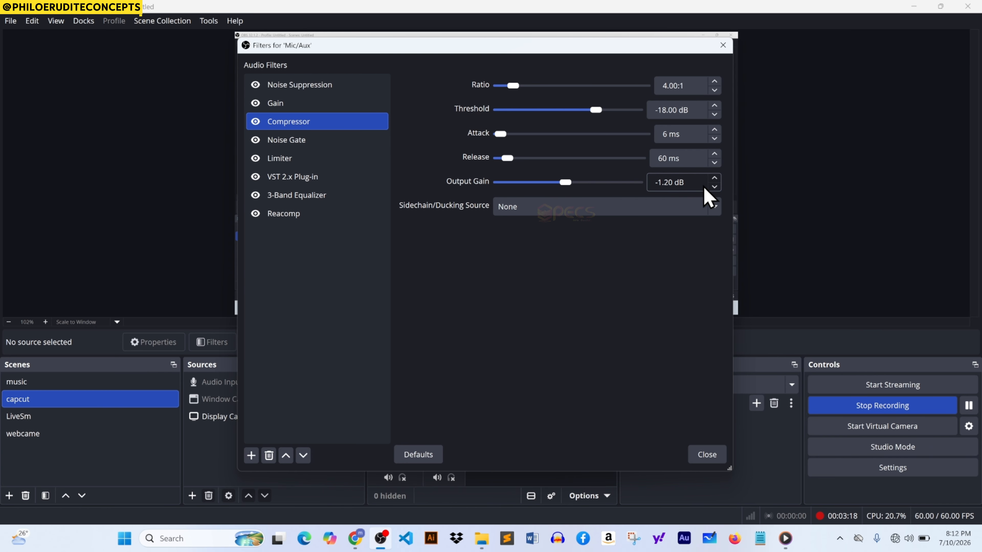
{"action": "left_click", "coordinate": [714, 186]}
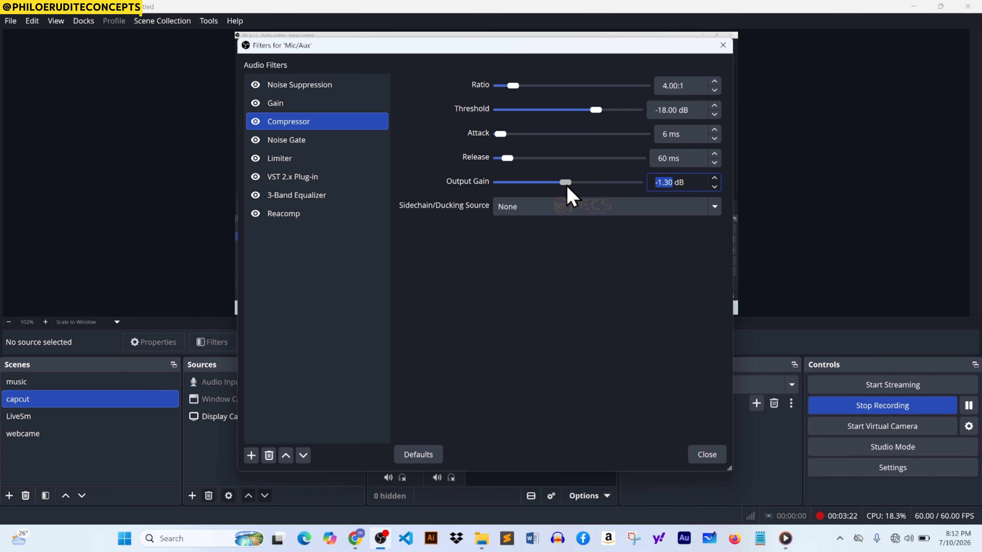
{"action": "left_click", "coordinate": [566, 184]}
{"action": "left_click", "coordinate": [714, 185]}
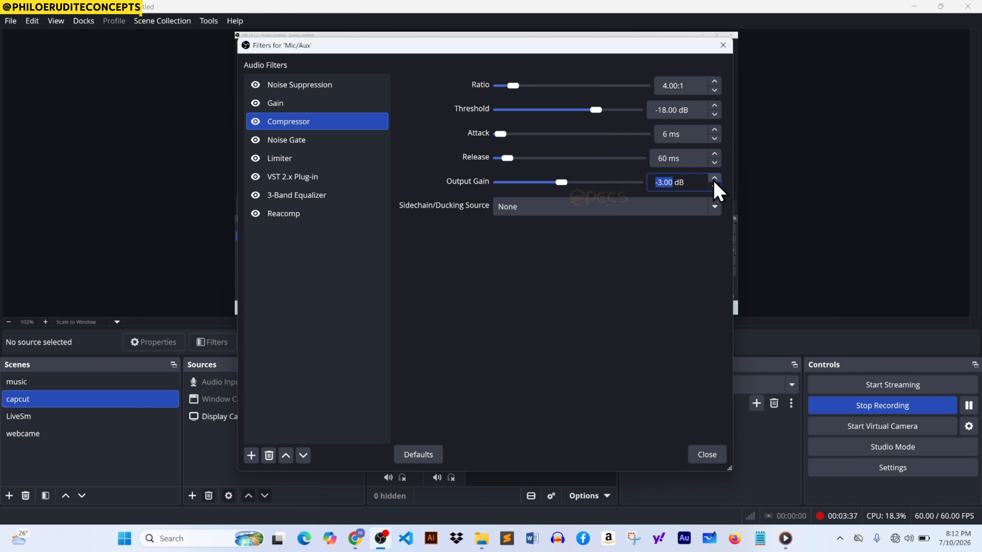
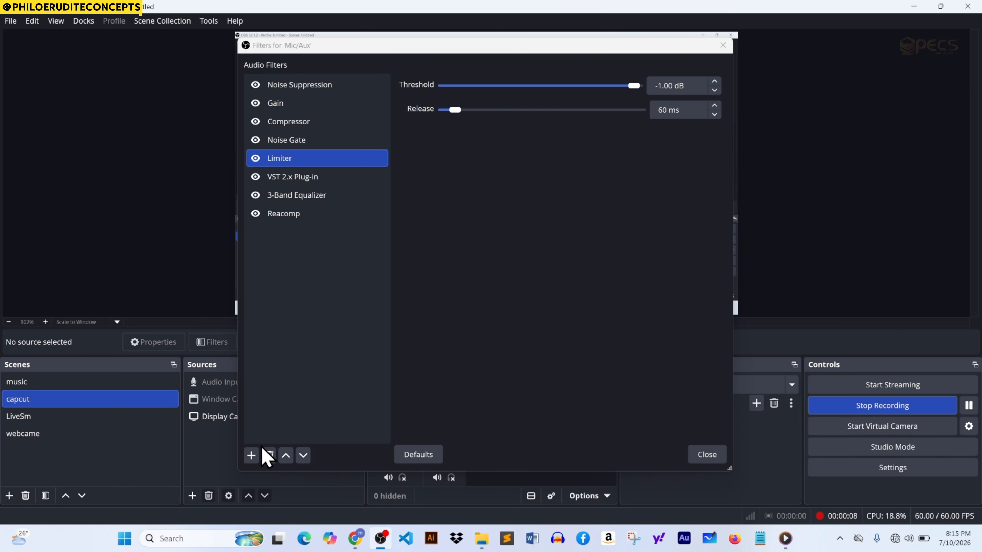
{"action": "left_click", "coordinate": [251, 455]}
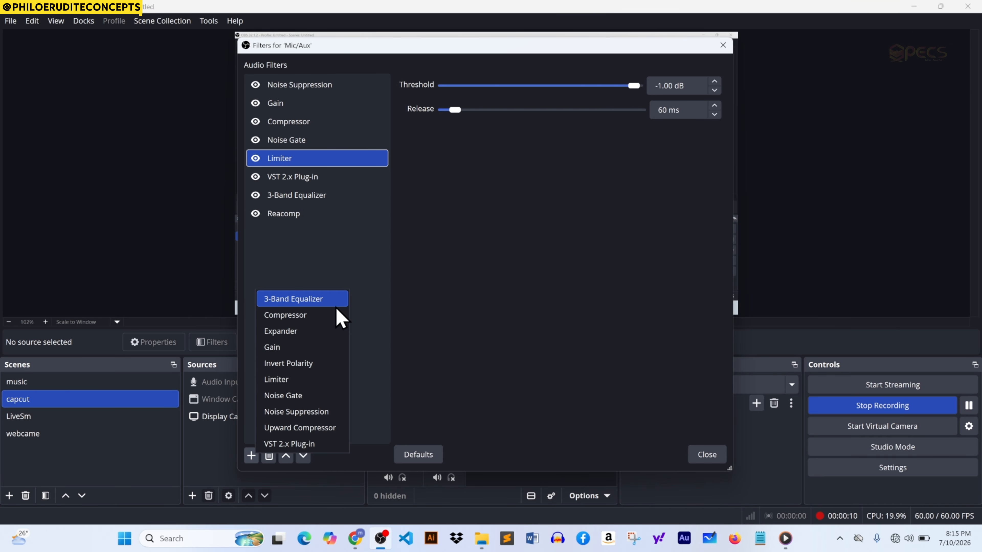
{"action": "left_click", "coordinate": [436, 276]}
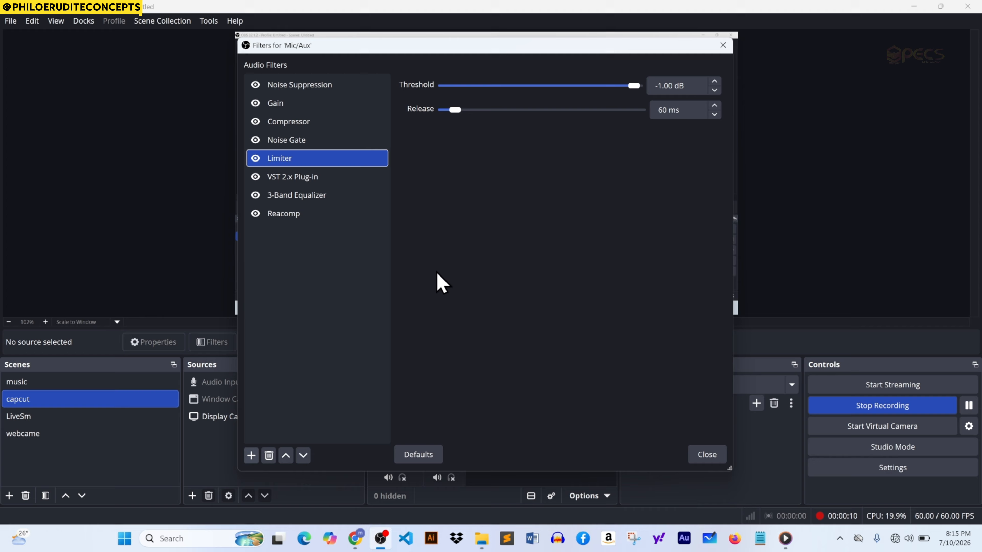
Step: Lower the Gain filter to 2.50 dB and close the Mic/Aux filters window
{"action": "left_click", "coordinate": [303, 106]}
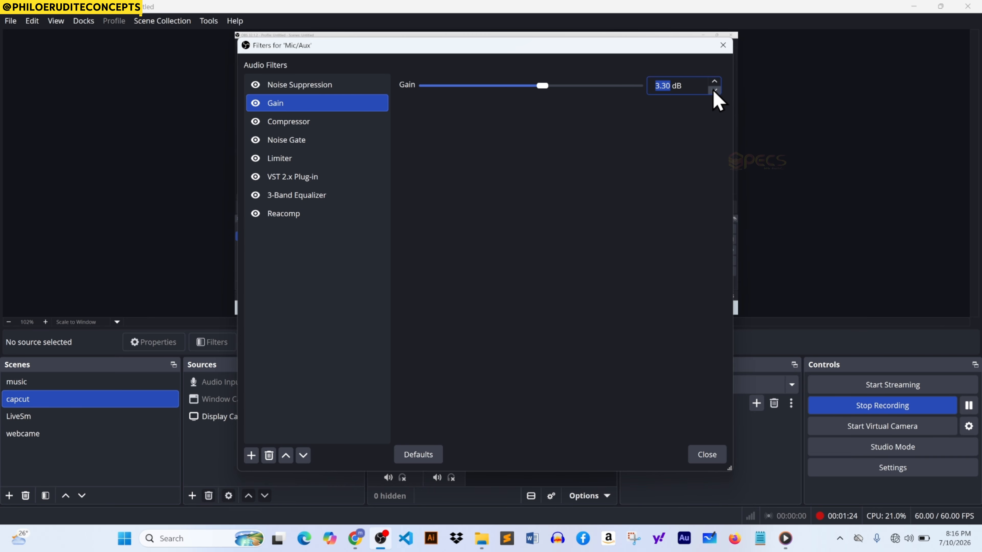
{"action": "left_click", "coordinate": [715, 91]}
{"action": "left_click", "coordinate": [713, 89]}
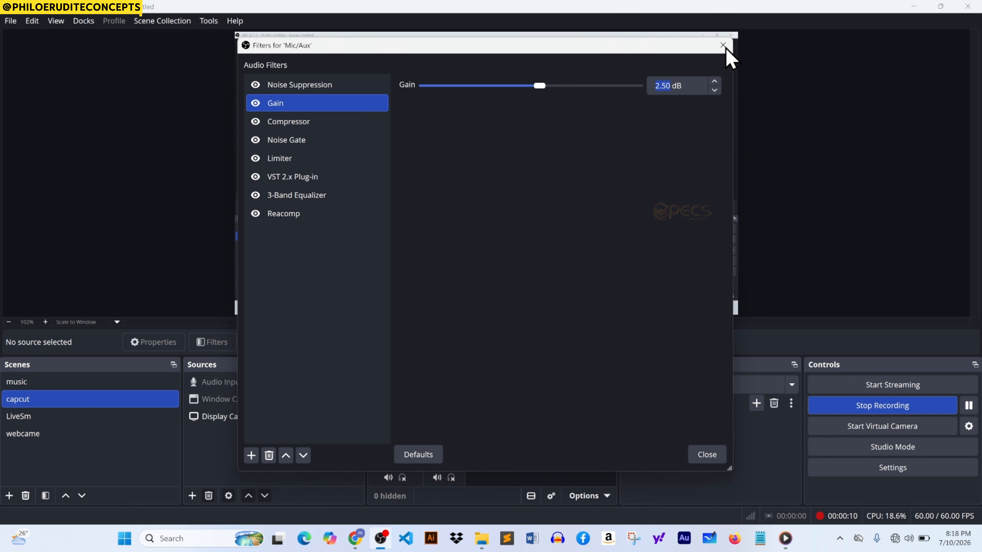
{"action": "left_click", "coordinate": [726, 50]}
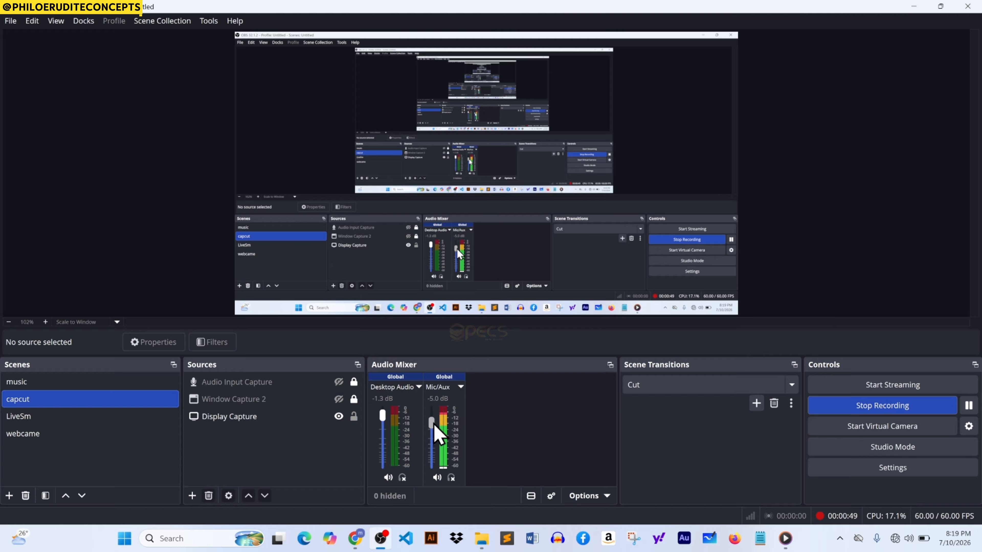
Step: Lower the Mic/Aux volume in the mixer to about -12.9 dB and return it to -5.0 dB
{"action": "mouse_move", "coordinate": [433, 424]}
{"action": "left_mouse_down"}
{"action": "mouse_move", "coordinate": [440, 445]}
{"action": "mouse_move", "coordinate": [437, 435]}
{"action": "left_mouse_up"}
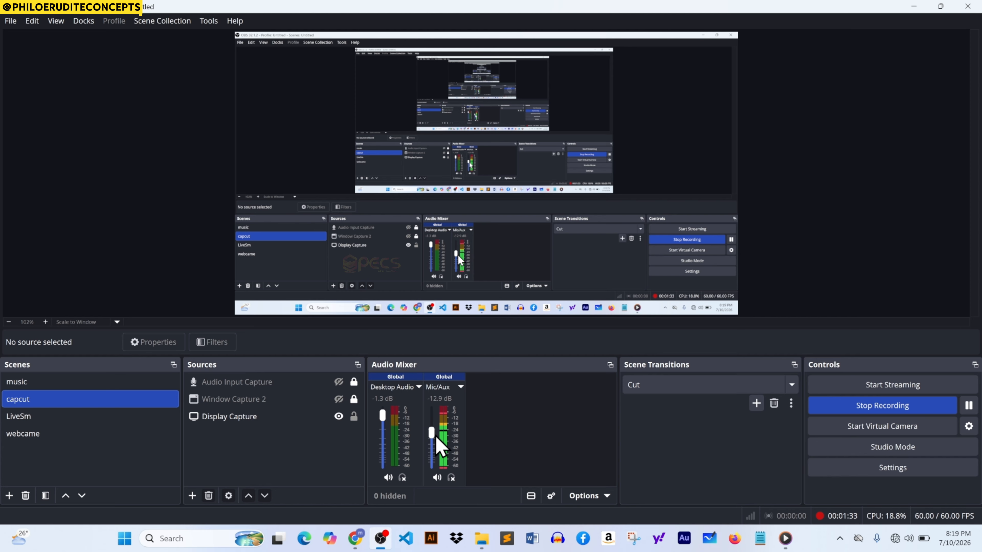
{"action": "left_click_drag", "start_coordinate": [435, 435], "coordinate": [433, 425]}
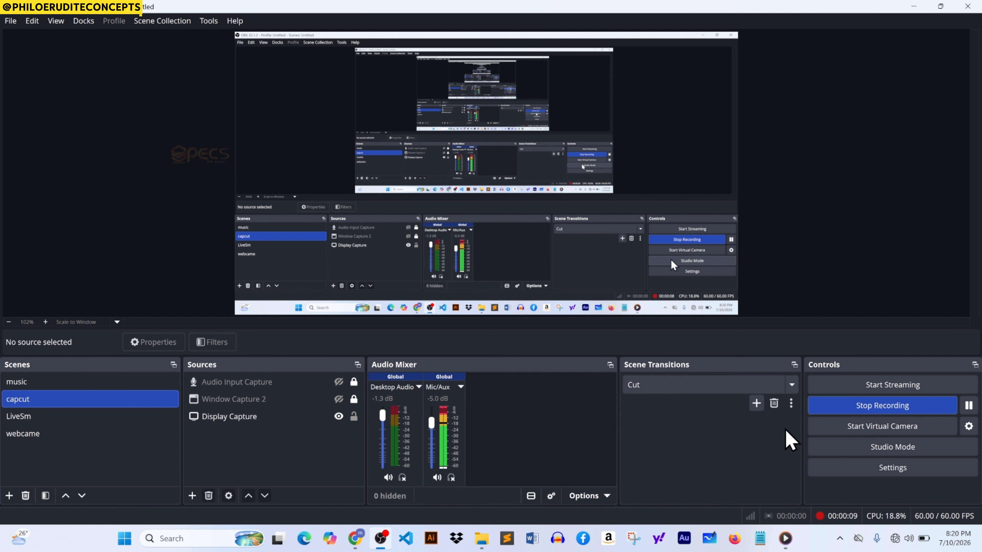
Step: Reopen the Mic/Aux filters, view the Red 2 EQ interface of the VST 2.x Plug-in filter, and minimise it
{"action": "left_click", "coordinate": [461, 387]}
{"action": "left_click", "coordinate": [461, 355]}
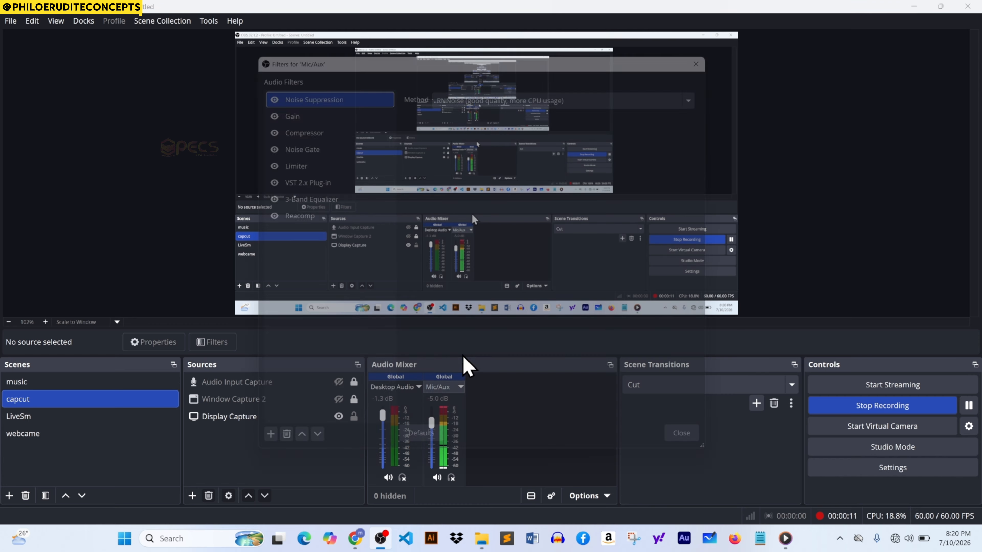
{"action": "left_click", "coordinate": [312, 179]}
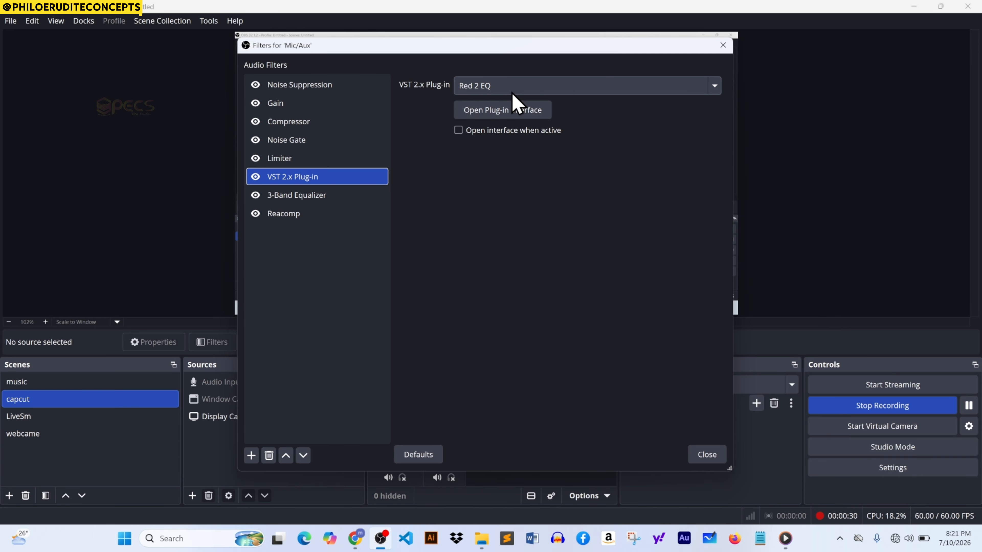
{"action": "left_click", "coordinate": [713, 91]}
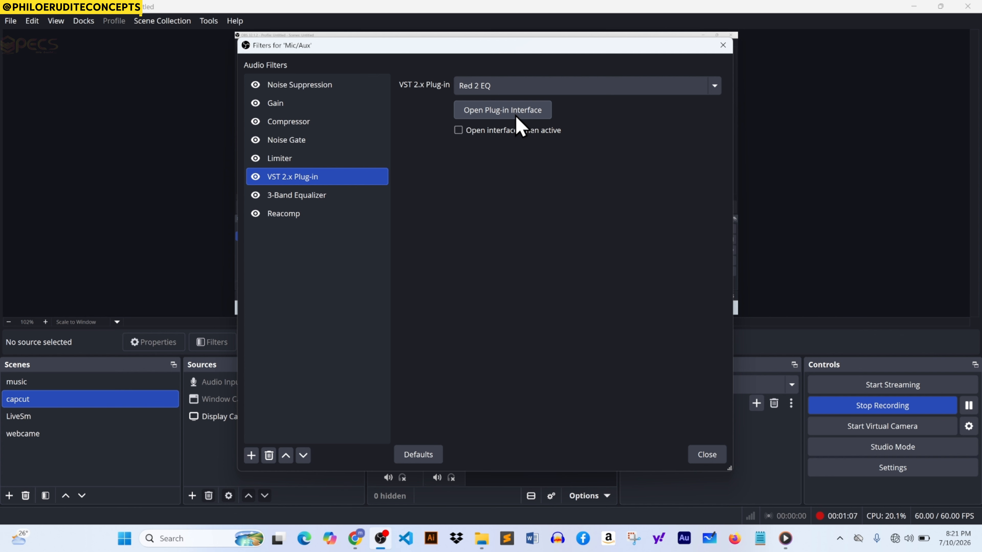
{"action": "left_click", "coordinate": [514, 114]}
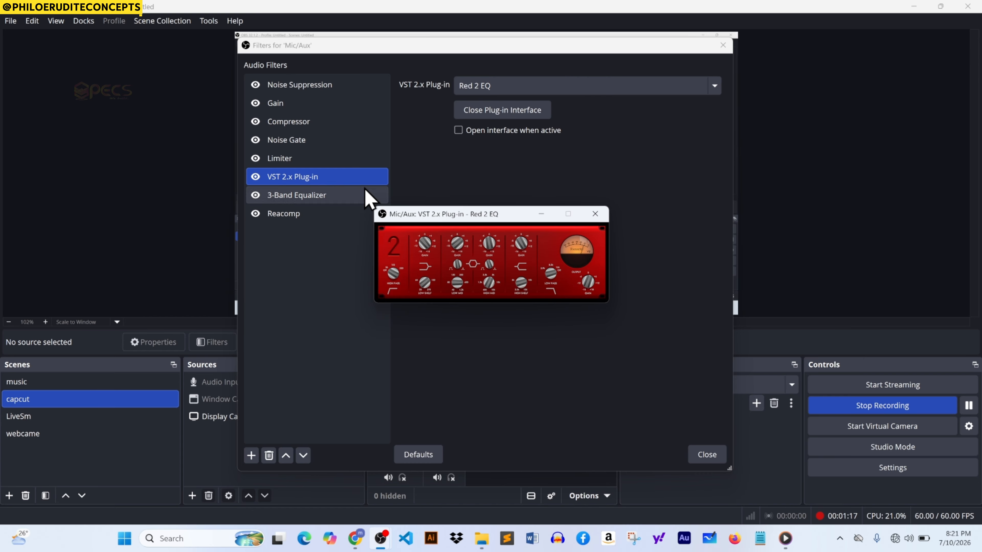
{"action": "left_click", "coordinate": [541, 214]}
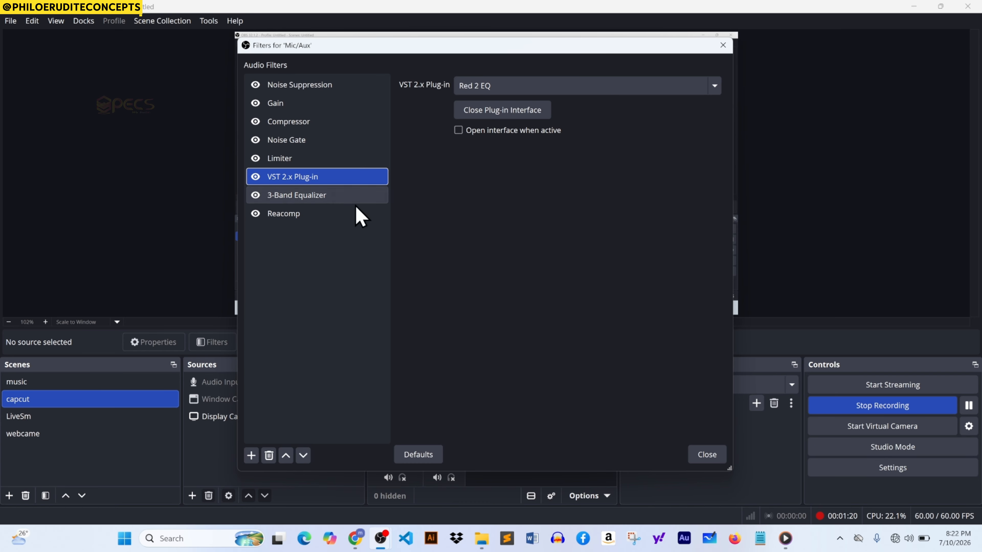
Step: Disable the VST 2.x Plug-in filter and enable it again
{"action": "left_click", "coordinate": [255, 177]}
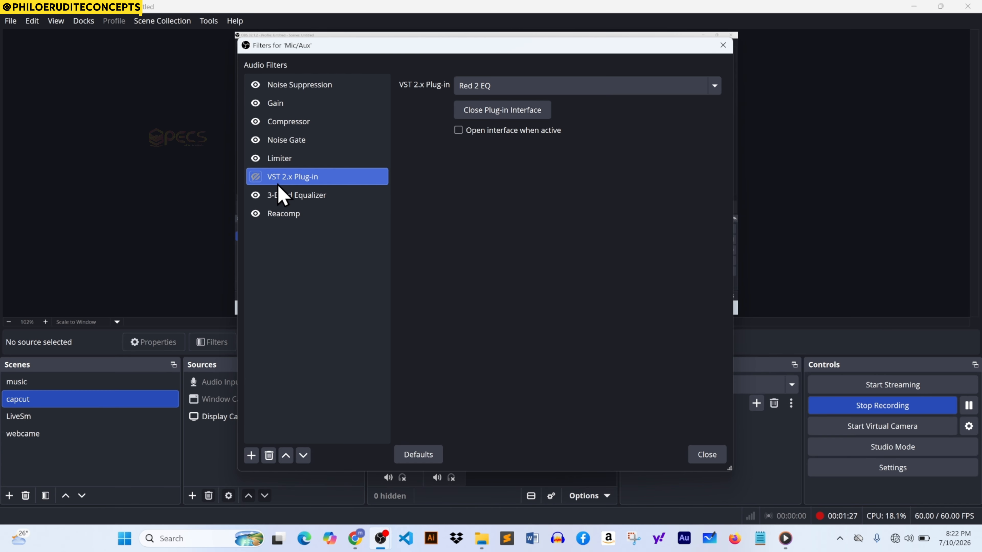
{"action": "left_click", "coordinate": [256, 177]}
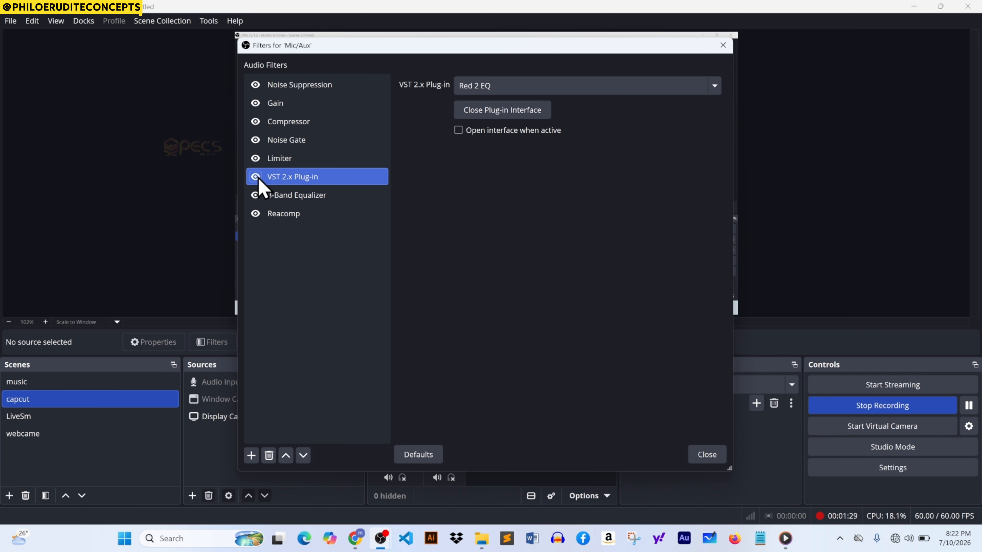
Step: Show the Red 2 EQ interface again, dismiss it, and view the available VST 2.x plug-ins
{"action": "left_click", "coordinate": [505, 112]}
{"action": "left_click", "coordinate": [505, 111]}
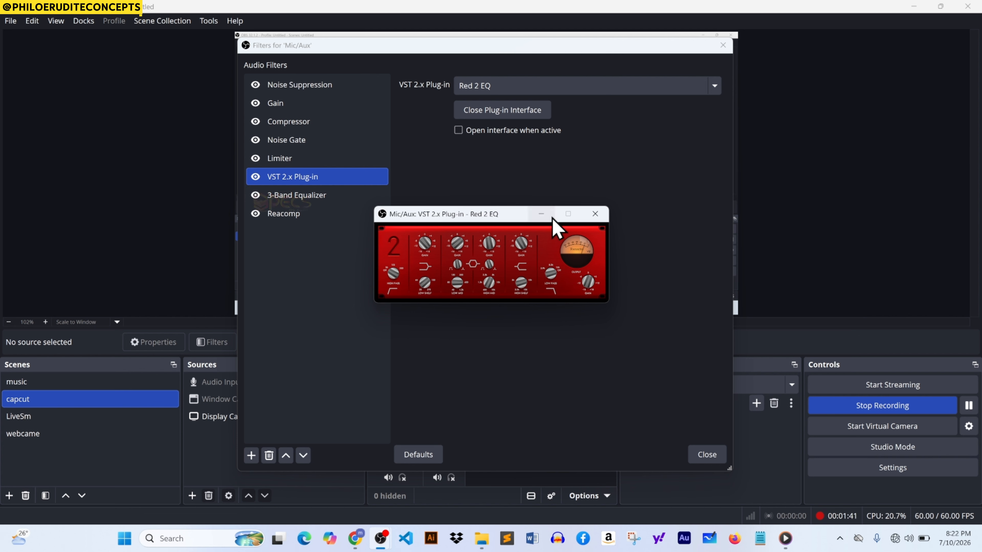
{"action": "left_click", "coordinate": [550, 157]}
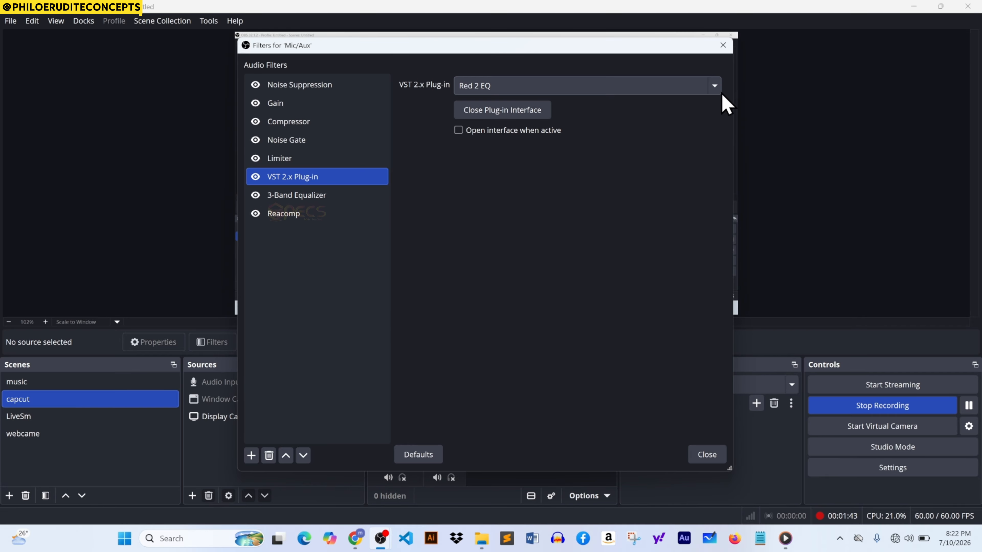
{"action": "left_click", "coordinate": [715, 87]}
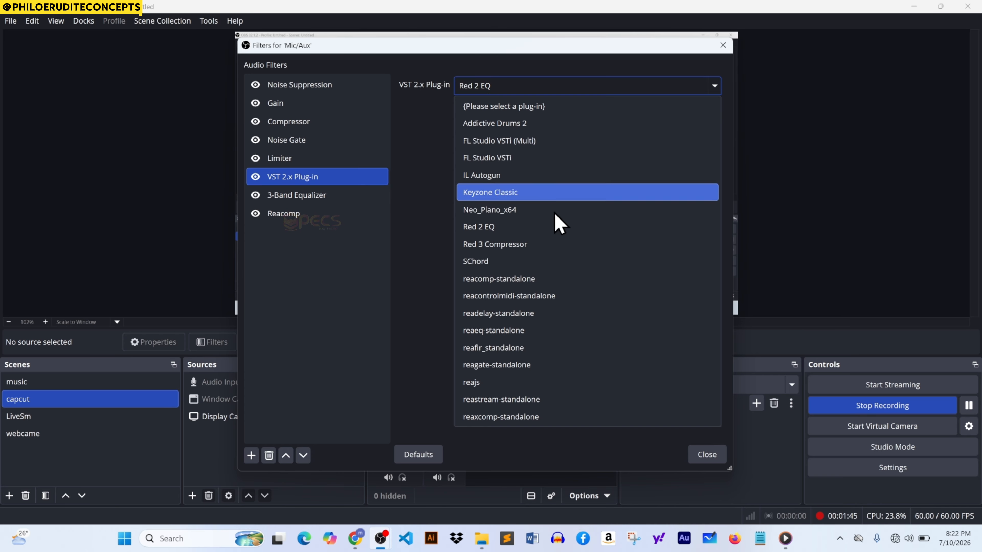